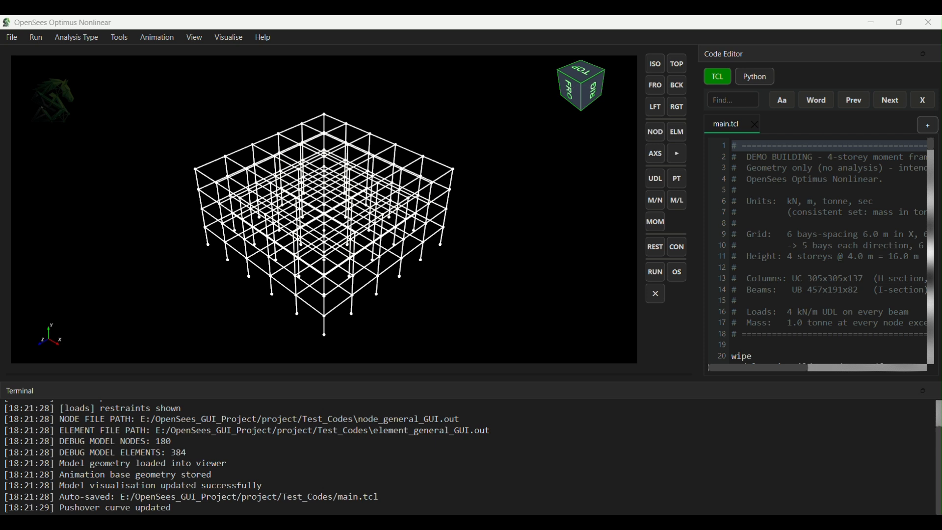
Open the Collapse Risk Assessment (P695) analysis and maximise its window
{"action": "left_click", "coordinate": [77, 38]}
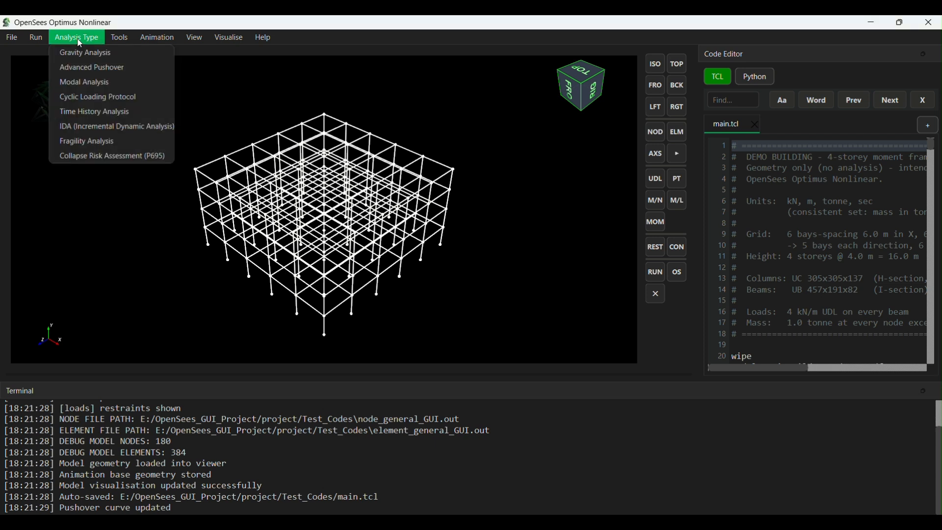
{"action": "left_click", "coordinate": [99, 160]}
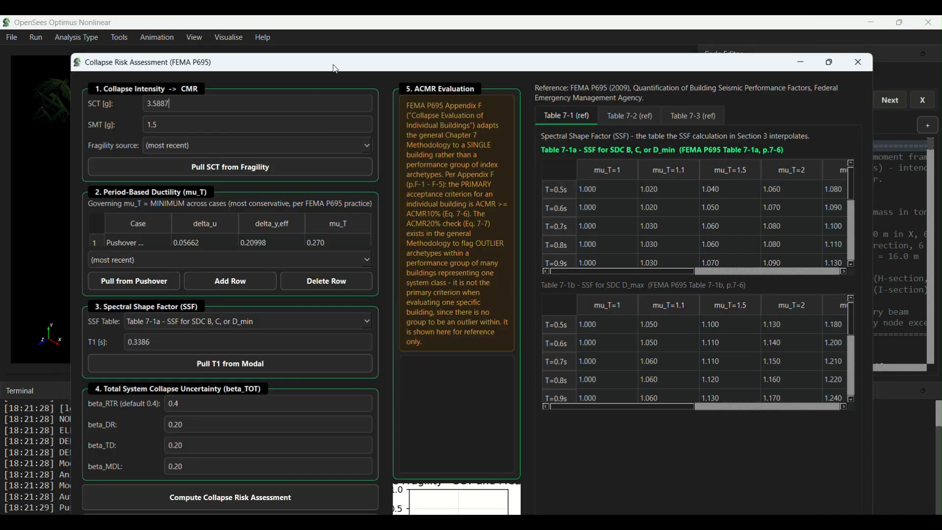
{"action": "double_click", "coordinate": [336, 69]}
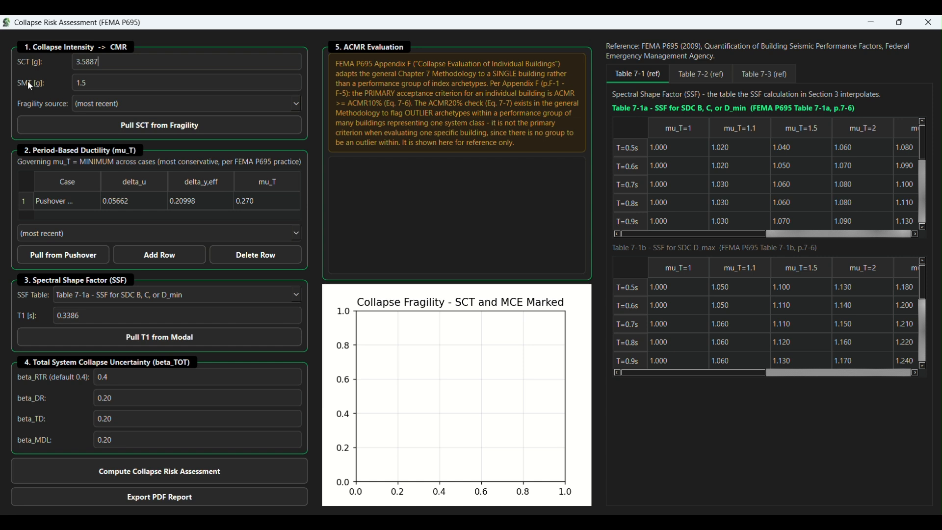
{"action": "left_click", "coordinate": [98, 68]}
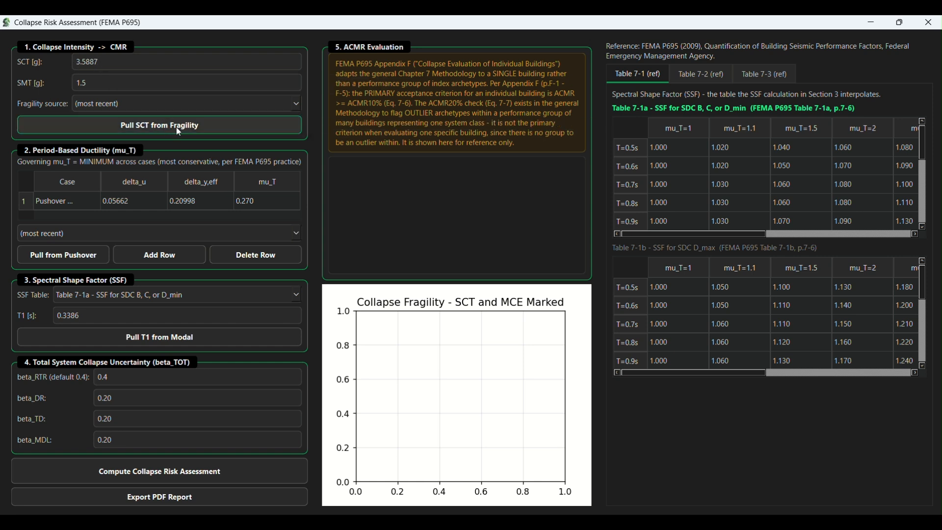
Set the fragility source to FEMA Pushover and pull SCT from it
{"action": "left_click", "coordinate": [297, 105]}
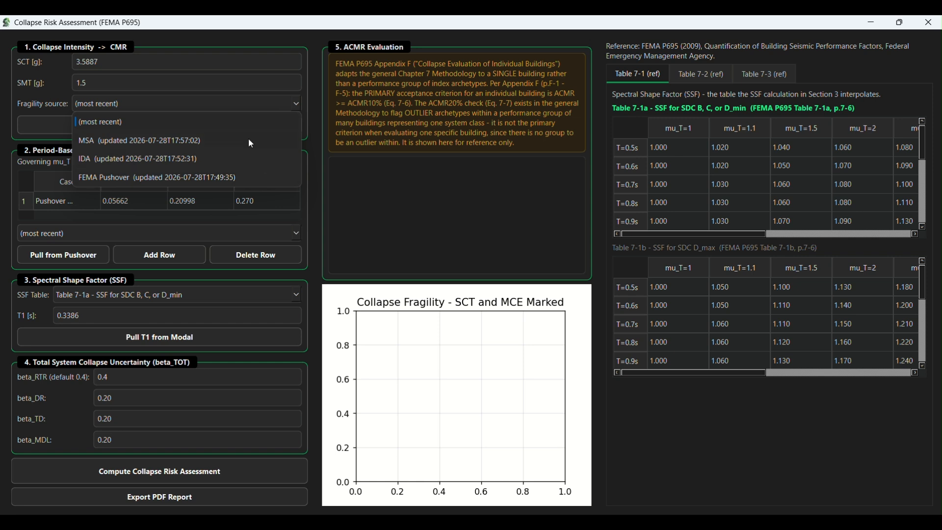
{"action": "left_click", "coordinate": [235, 177]}
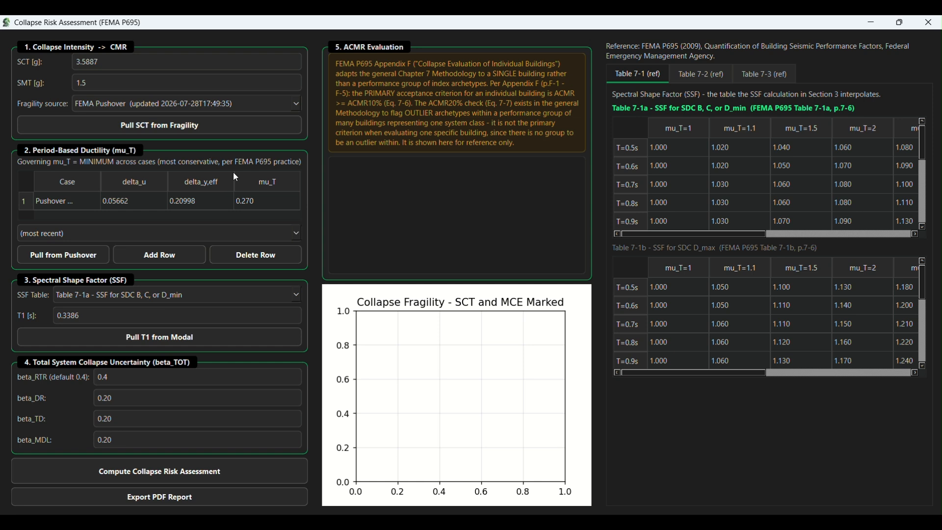
{"action": "left_click", "coordinate": [180, 130]}
Set the fragility source to the most recent one and pull SCT from it
{"action": "left_click", "coordinate": [296, 105]}
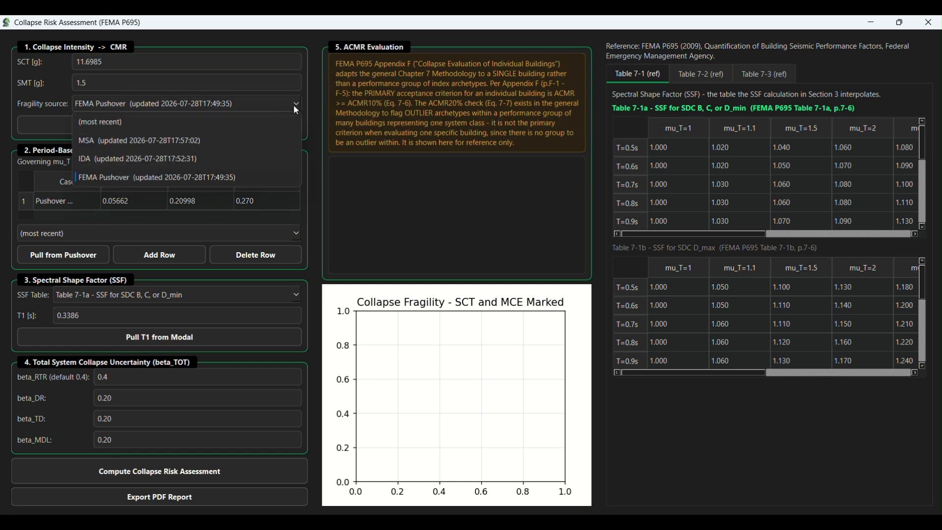
{"action": "left_click", "coordinate": [258, 124]}
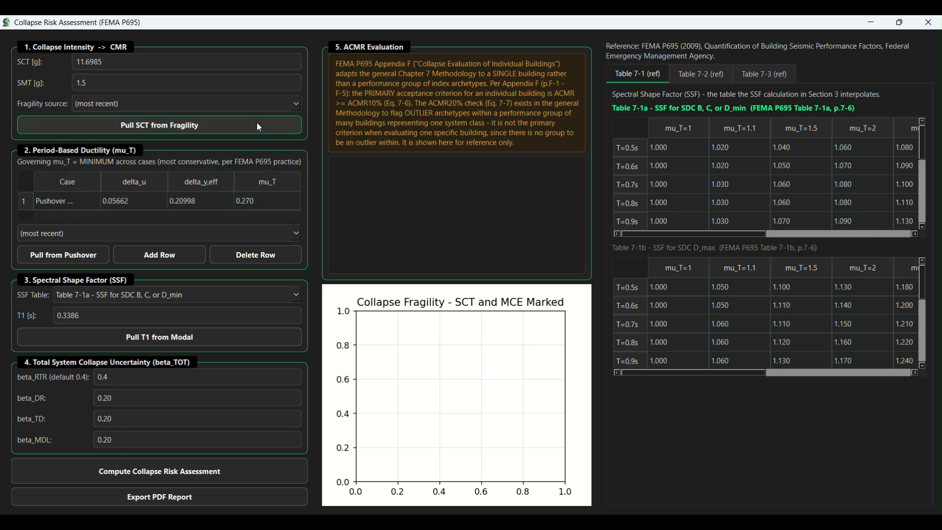
{"action": "left_click", "coordinate": [176, 127]}
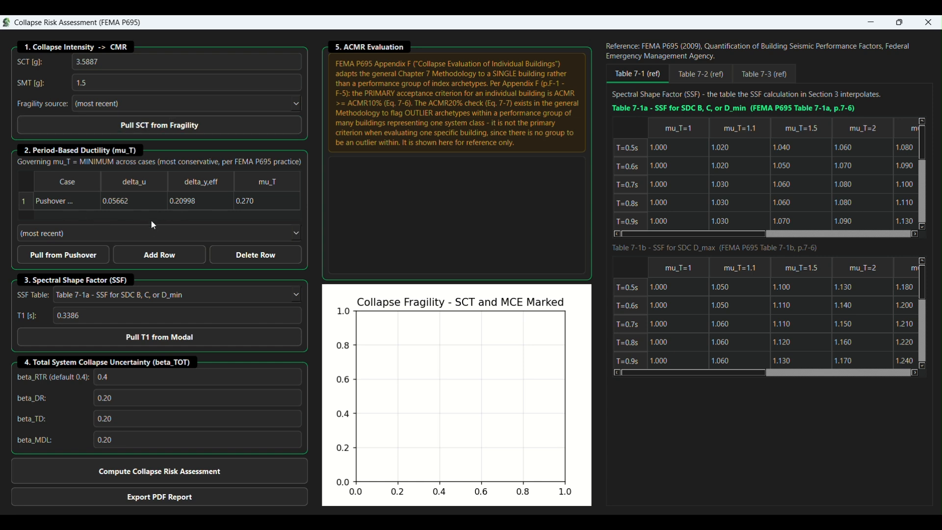
Pull the MPA - Mode 2 - X pushover case into the period-based ductility table
{"action": "left_click", "coordinate": [293, 234]}
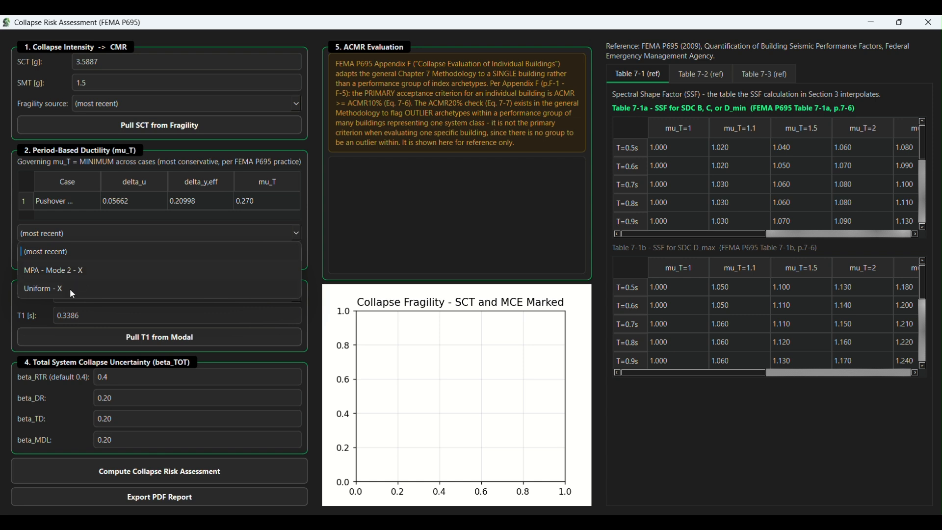
{"action": "left_click", "coordinate": [99, 270]}
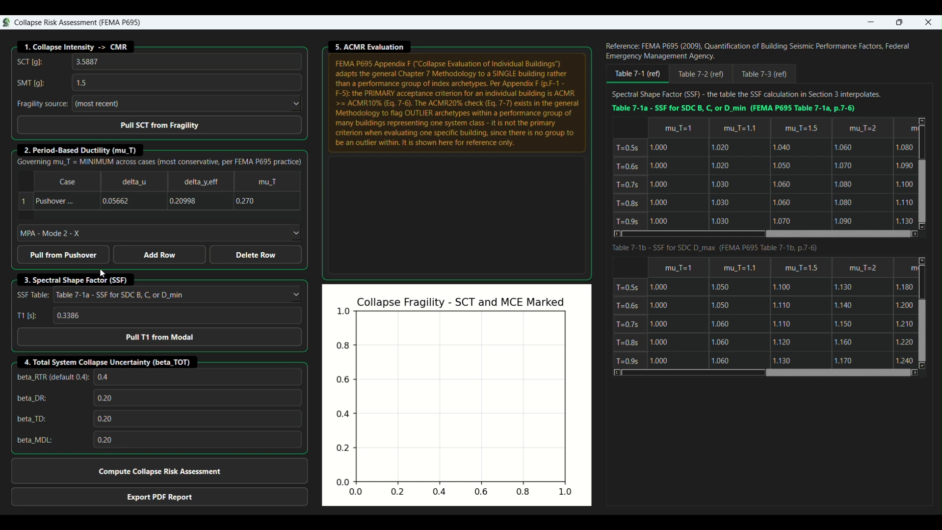
{"action": "left_click", "coordinate": [82, 256]}
{"action": "scroll", "coordinate": [266, 211], "scroll_direction": "down", "scroll_amount": 1}
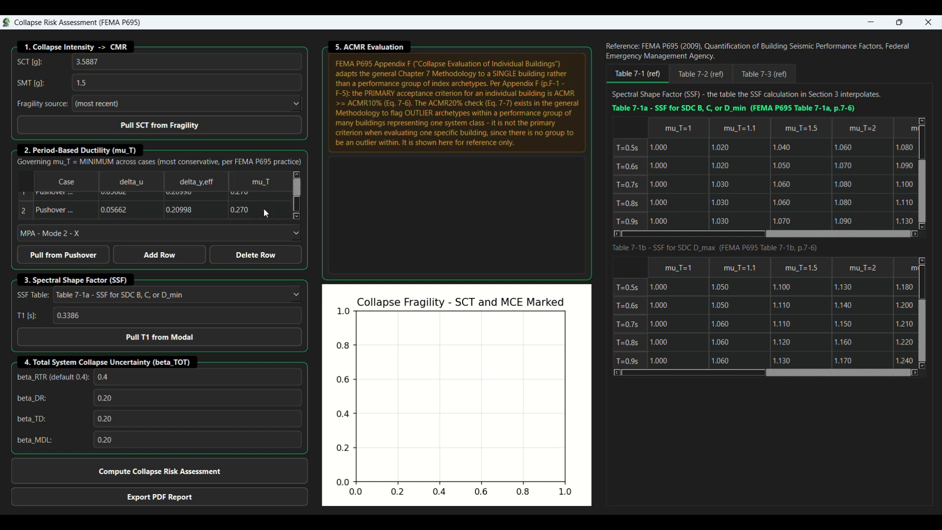
{"action": "scroll", "coordinate": [176, 207], "scroll_direction": "up", "scroll_amount": 1}
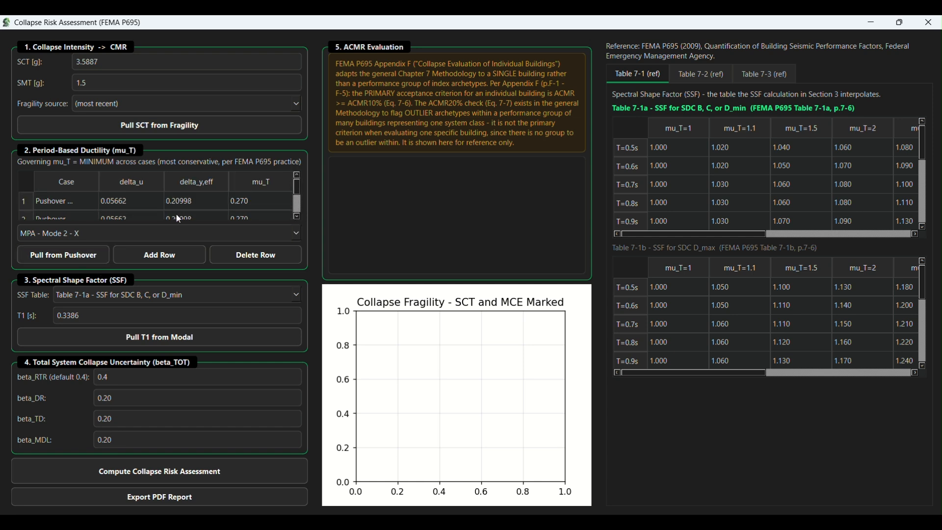
Delete the second row of the period-based ductility table
{"action": "scroll", "coordinate": [39, 205], "scroll_direction": "down", "scroll_amount": 1}
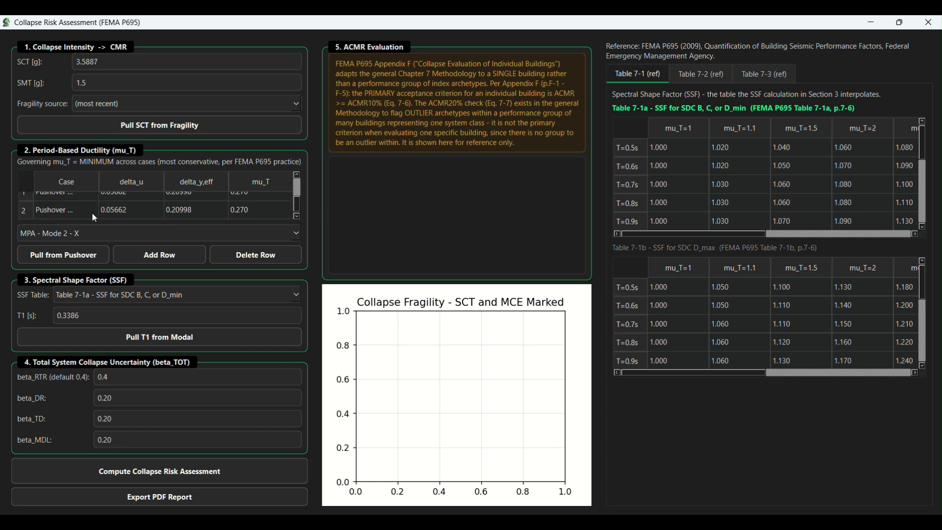
{"action": "left_click", "coordinate": [26, 210]}
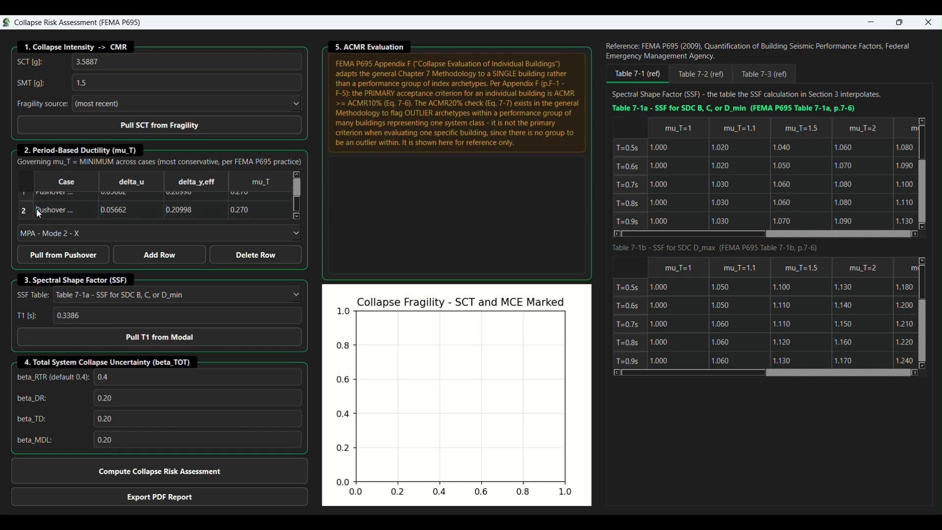
{"action": "left_click", "coordinate": [248, 264]}
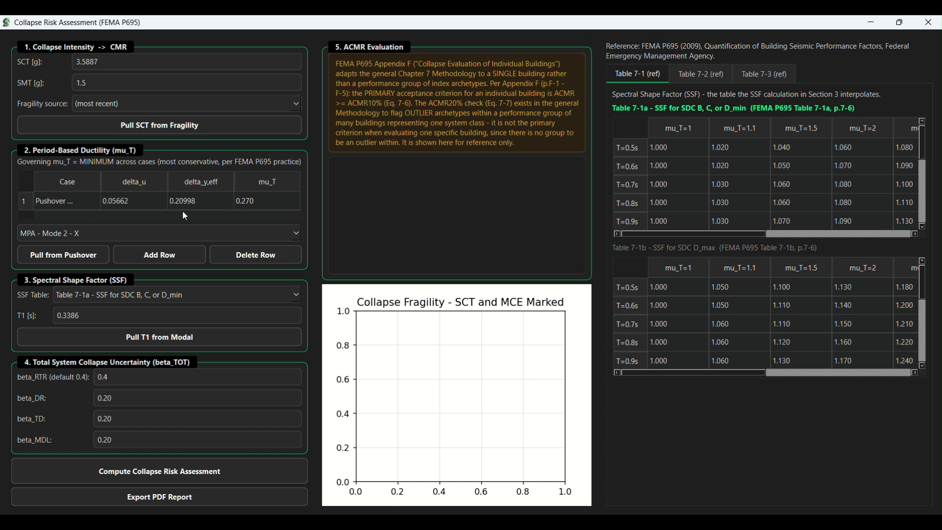
Add the Uniform - X pushover case to the period-based ductility table and check its row
{"action": "left_click", "coordinate": [293, 235]}
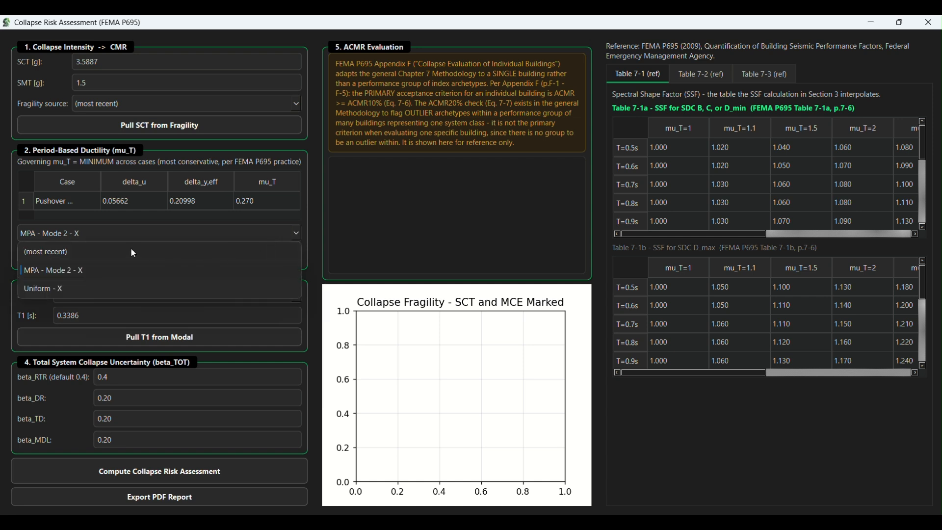
{"action": "left_click", "coordinate": [85, 291]}
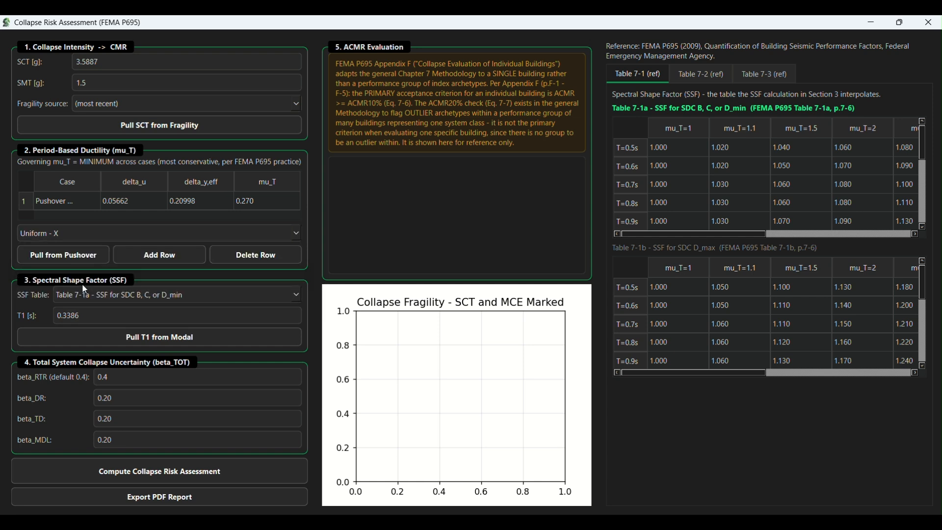
{"action": "left_click", "coordinate": [92, 261]}
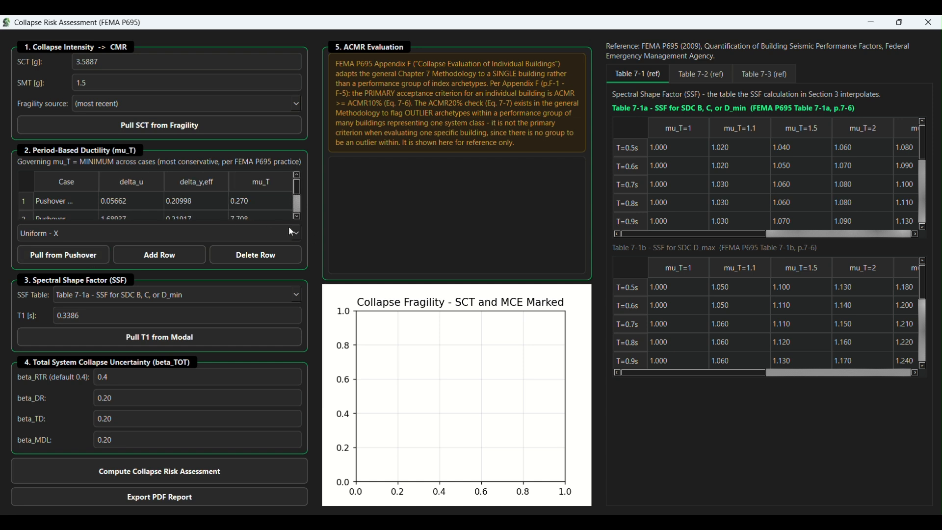
{"action": "left_click", "coordinate": [297, 216]}
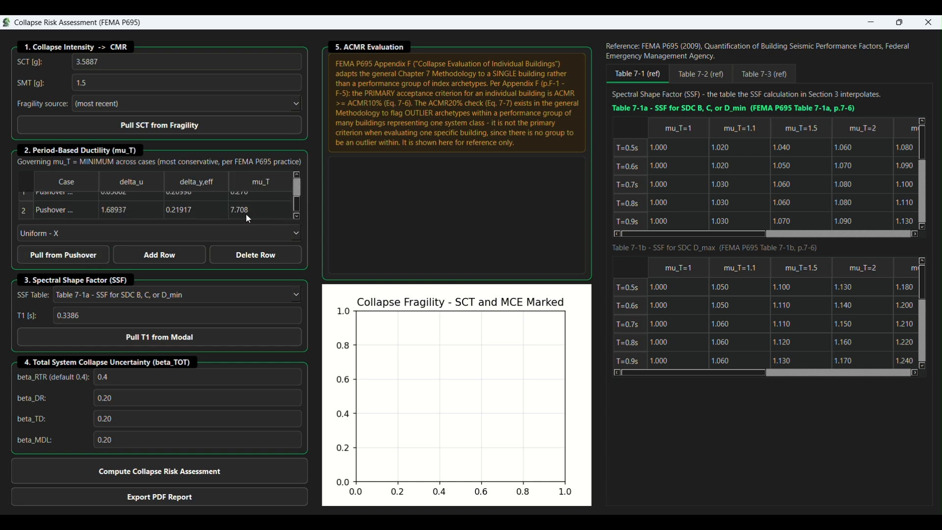
{"action": "scroll", "coordinate": [246, 213], "scroll_direction": "up", "scroll_amount": 1}
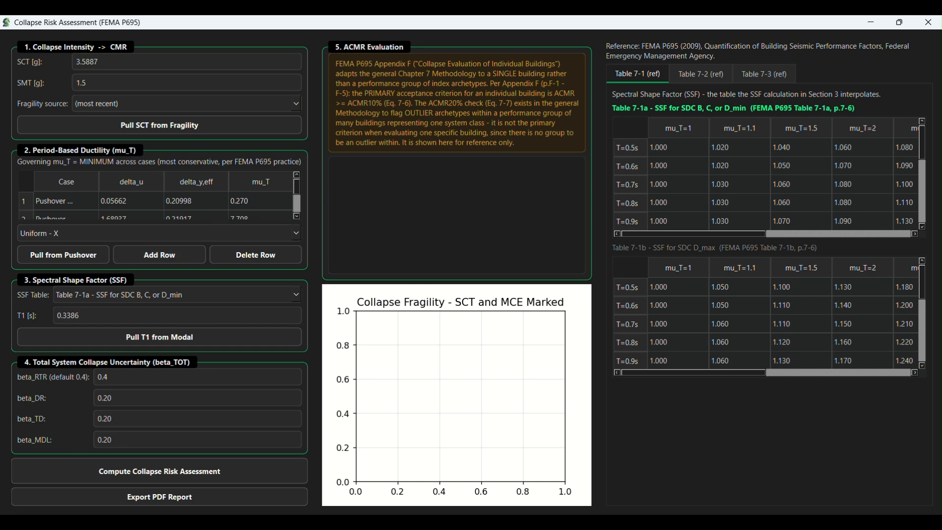
Choose Table 7-1a - SSF for SDC B, C, or D_min for the spectral shape factor
{"action": "left_click", "coordinate": [293, 295]}
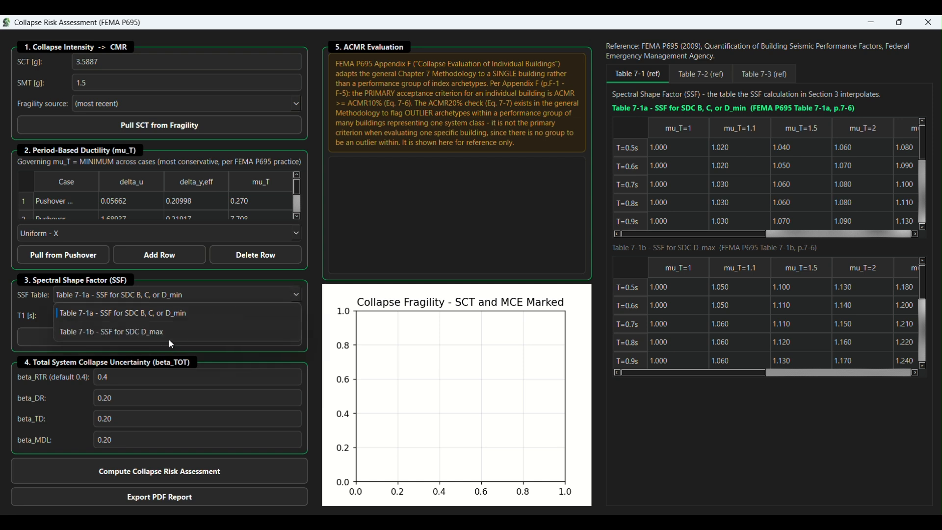
{"action": "left_click", "coordinate": [190, 315]}
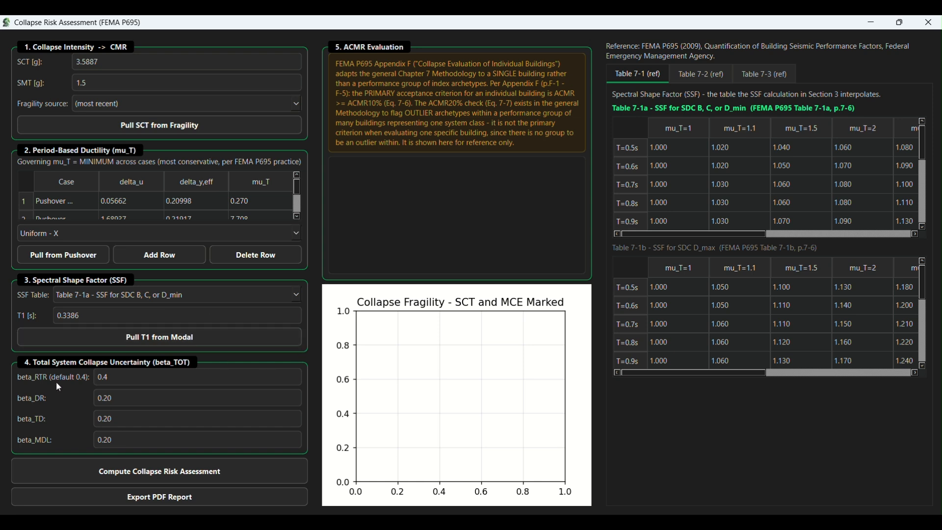
Set beta_RTR to 0.35 in the total system collapse uncertainty section
{"action": "left_click", "coordinate": [120, 379]}
{"action": "left_click", "coordinate": [136, 402]}
{"action": "left_click", "coordinate": [123, 379]}
{"action": "key", "text": "BackSpace"}
{"action": "type", "text": "35"}
Review reference Tables 7-2 and 7-3, return to Table 7-1 and compute the collapse risk assessment
{"action": "left_click", "coordinate": [701, 76]}
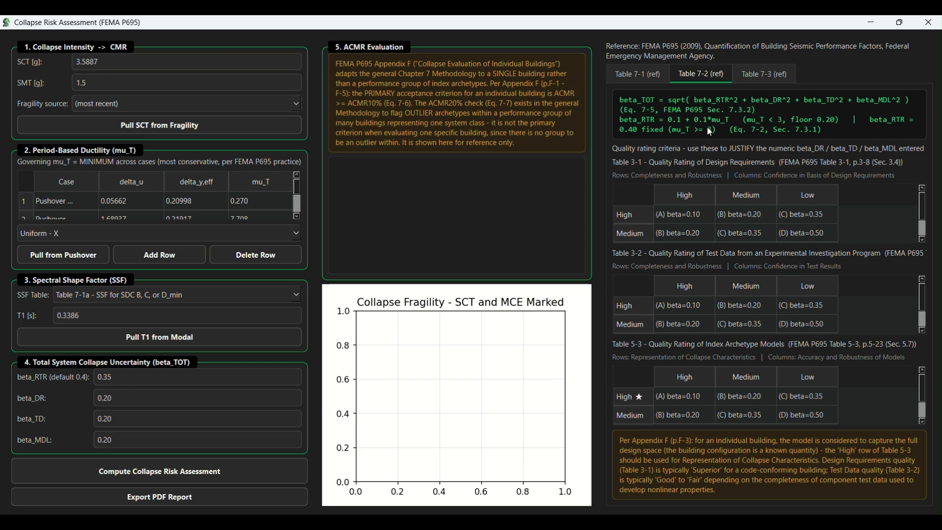
{"action": "left_click", "coordinate": [782, 74]}
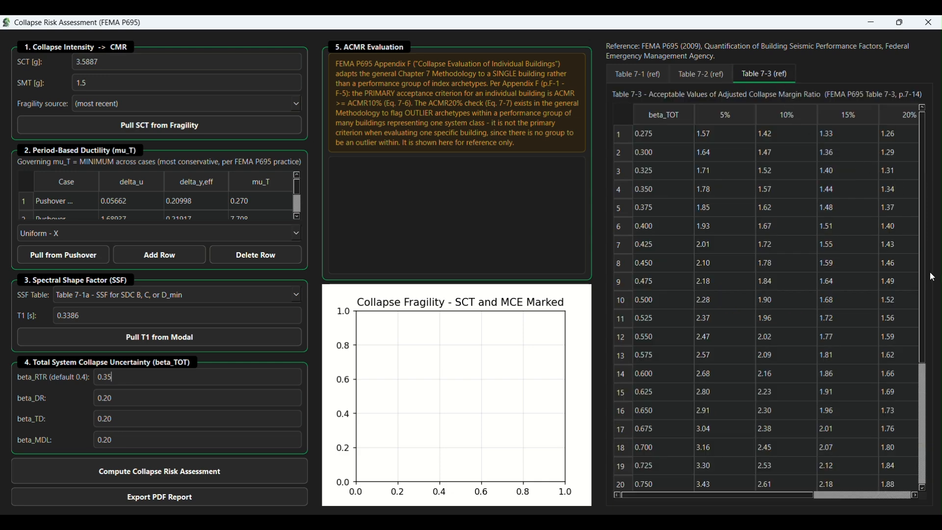
{"action": "left_click", "coordinate": [626, 75]}
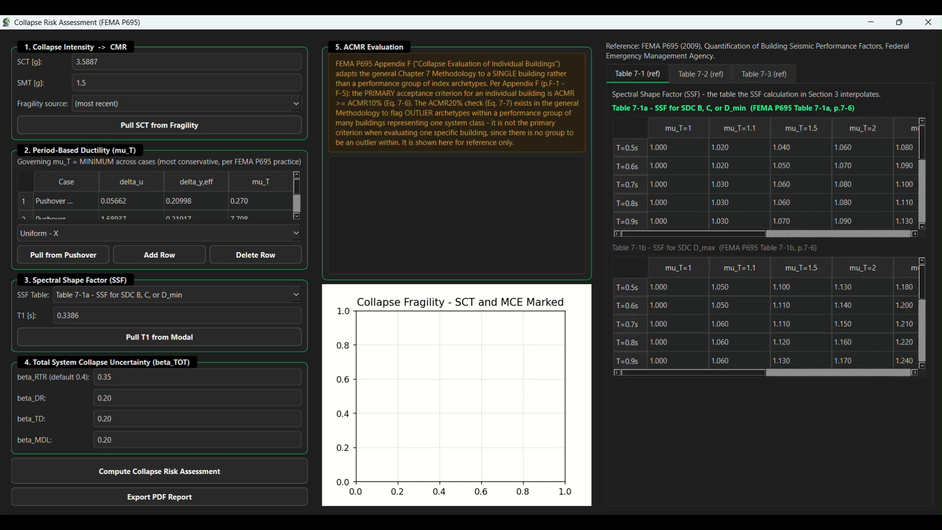
{"action": "left_click", "coordinate": [249, 464]}
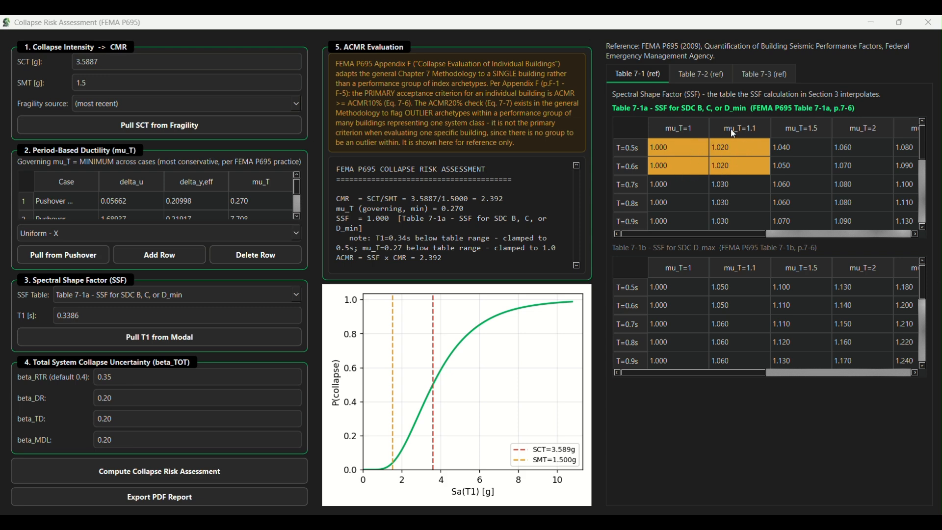
Set beta_RTR to 0.2 and recompute the collapse risk assessment
{"action": "left_click", "coordinate": [130, 377]}
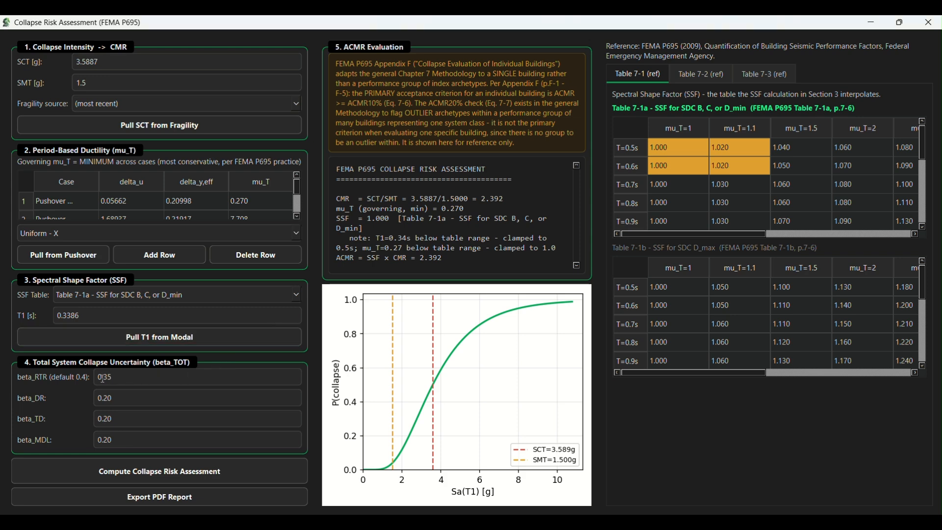
{"action": "left_click_drag", "start_coordinate": [102, 378], "coordinate": [145, 376]}
{"action": "type", "text": "2"}
{"action": "left_click", "coordinate": [165, 475]}
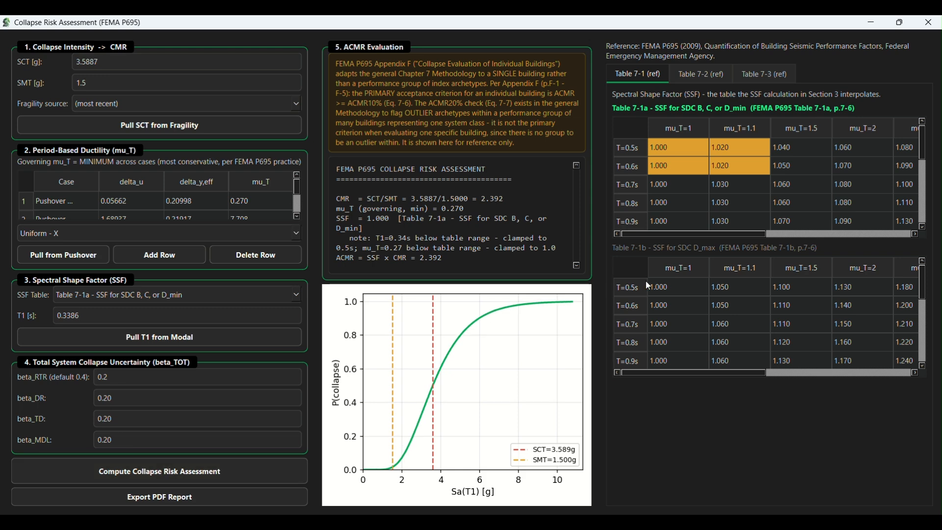
Examine the spectral shape factor values in reference Table 7-1b
{"action": "scroll", "coordinate": [774, 326], "scroll_direction": "down", "scroll_amount": 2}
{"action": "left_click_drag", "start_coordinate": [751, 373], "coordinate": [694, 380]}
{"action": "scroll", "coordinate": [898, 350], "scroll_direction": "up", "scroll_amount": 2}
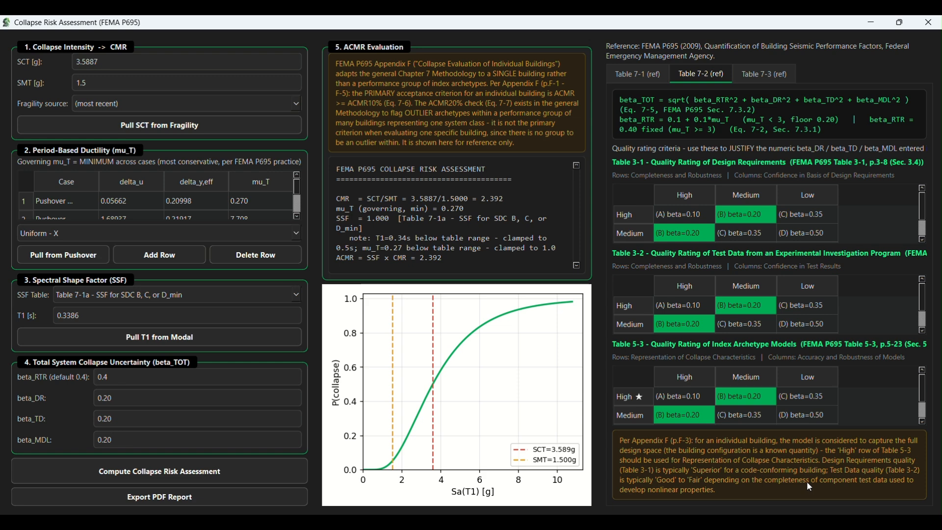
Show reference Table 7-3 and read the ACMR evaluation report through to the primary criterion for individual buildings
{"action": "left_click", "coordinate": [776, 76]}
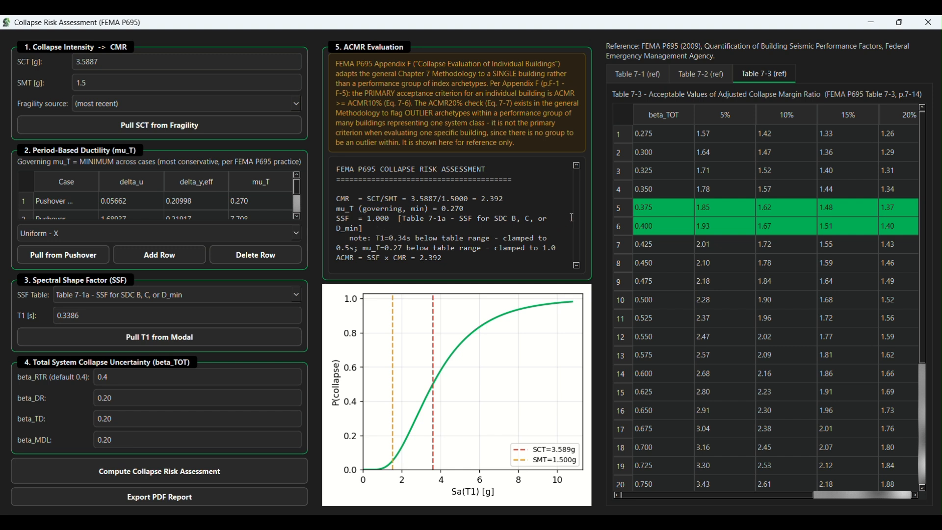
{"action": "left_click", "coordinate": [577, 265]}
{"action": "left_click", "coordinate": [577, 266]}
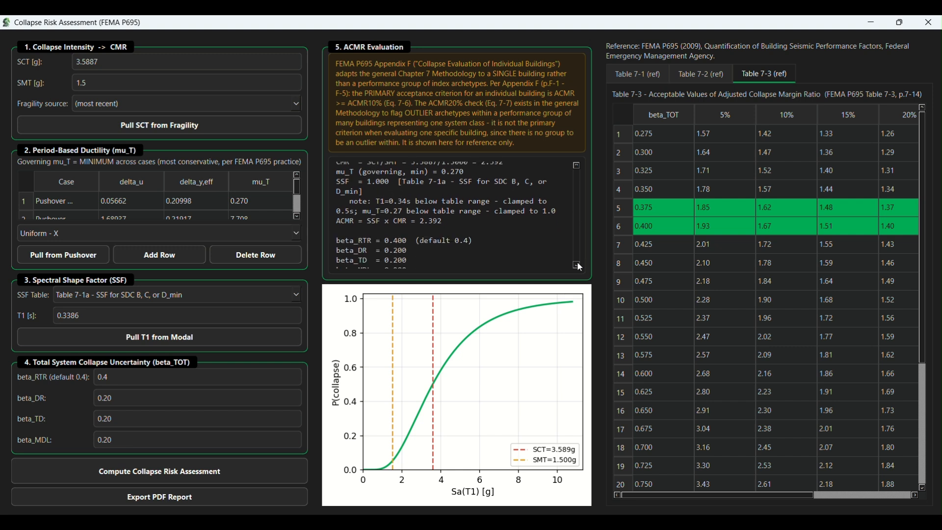
{"action": "left_click", "coordinate": [577, 266]}
{"action": "left_click", "coordinate": [578, 265]}
{"action": "left_click", "coordinate": [577, 266]}
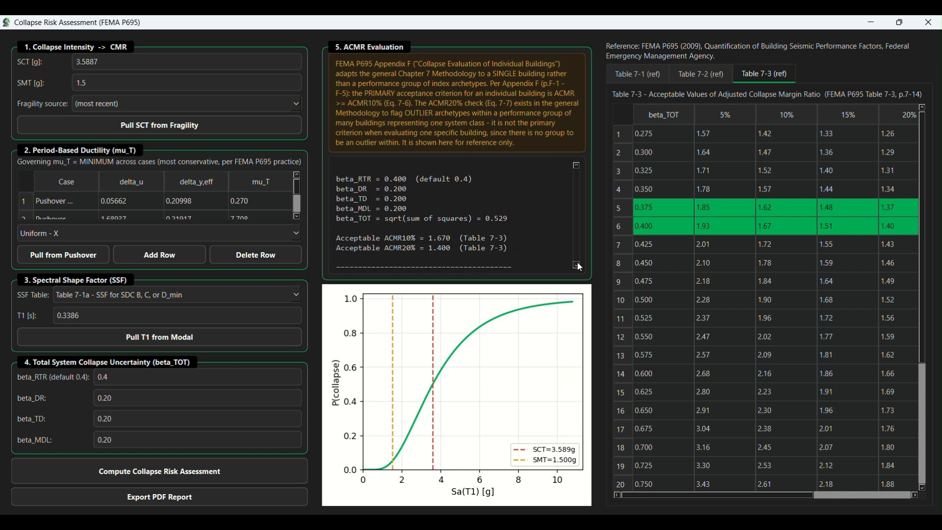
{"action": "left_click", "coordinate": [577, 266]}
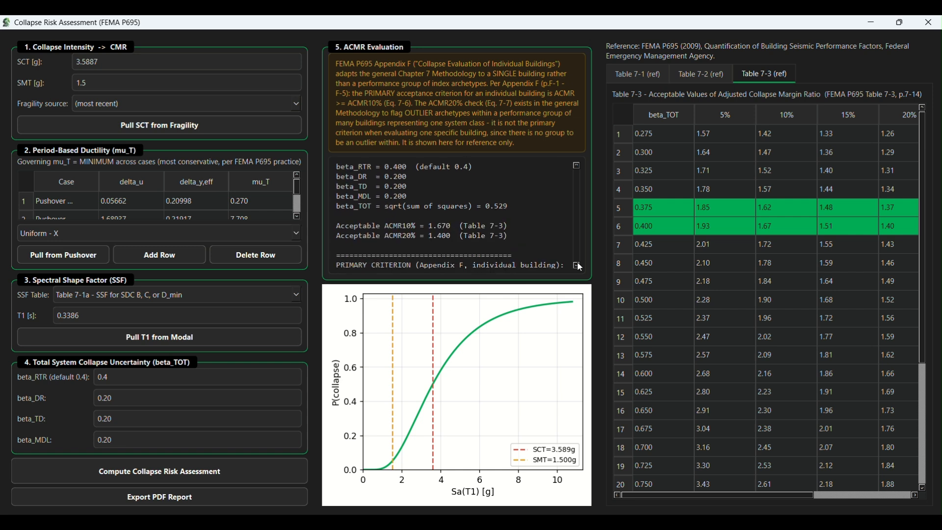
{"action": "left_click", "coordinate": [577, 265]}
{"action": "left_click", "coordinate": [578, 265]}
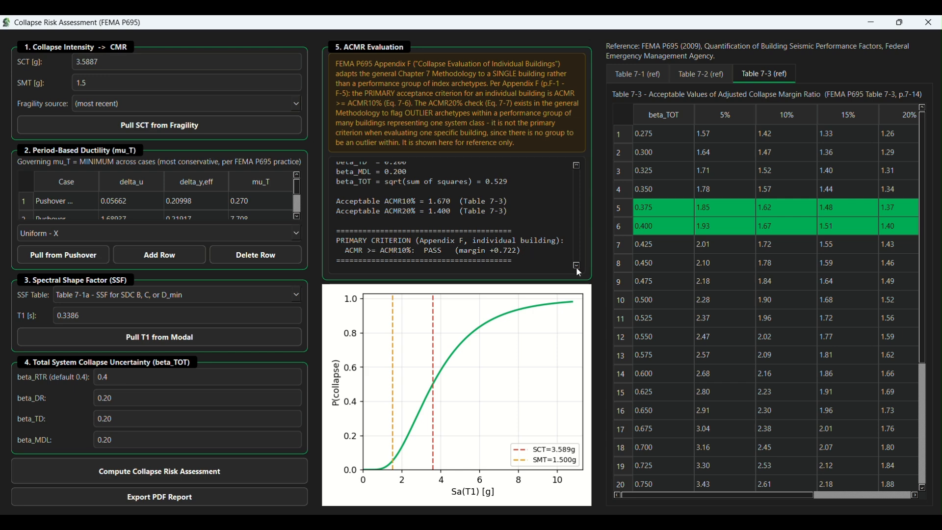
Export the assessment as the PDF report CRA_P695_Report.pdf, with report number prefix CRA, revision 001 and the preparer's name
{"action": "scroll", "coordinate": [577, 266], "scroll_direction": "down", "scroll_amount": 2}
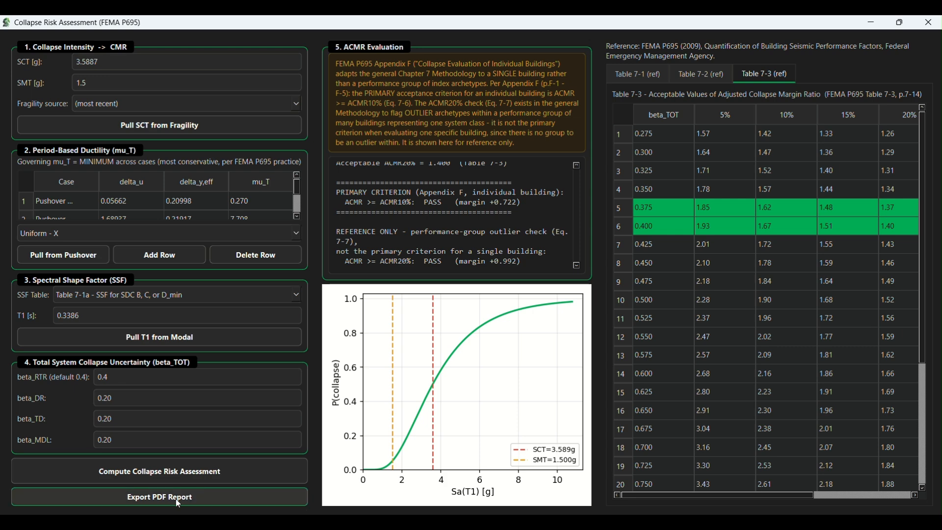
{"action": "left_click", "coordinate": [210, 499]}
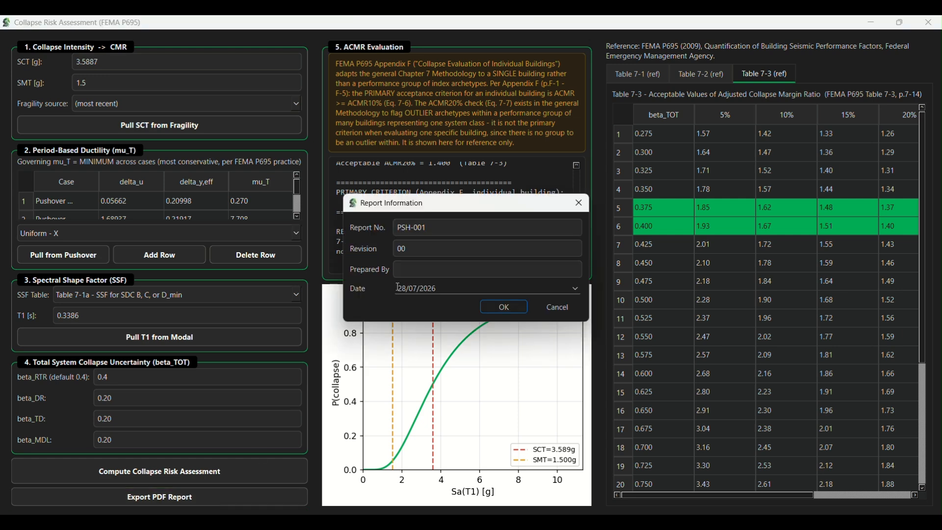
{"action": "left_click_drag", "start_coordinate": [413, 224], "coordinate": [377, 231]}
{"action": "type", "text": "CRA"}
{"action": "left_click", "coordinate": [426, 233]}
{"action": "left_click", "coordinate": [421, 246]}
{"action": "type", "text": "1"}
{"action": "left_click", "coordinate": [434, 272]}
{"action": "type", "text": "Optim"}
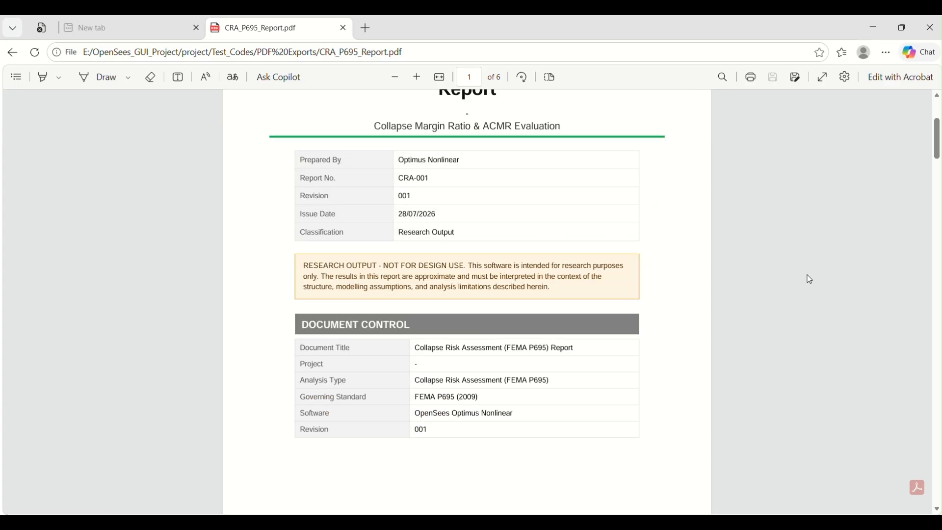
Review the exported PDF report from the title page through the ACMR verdict, collapse fragility plot and references, and close it
{"action": "scroll", "coordinate": [807, 278], "scroll_direction": "down", "scroll_amount": 10}
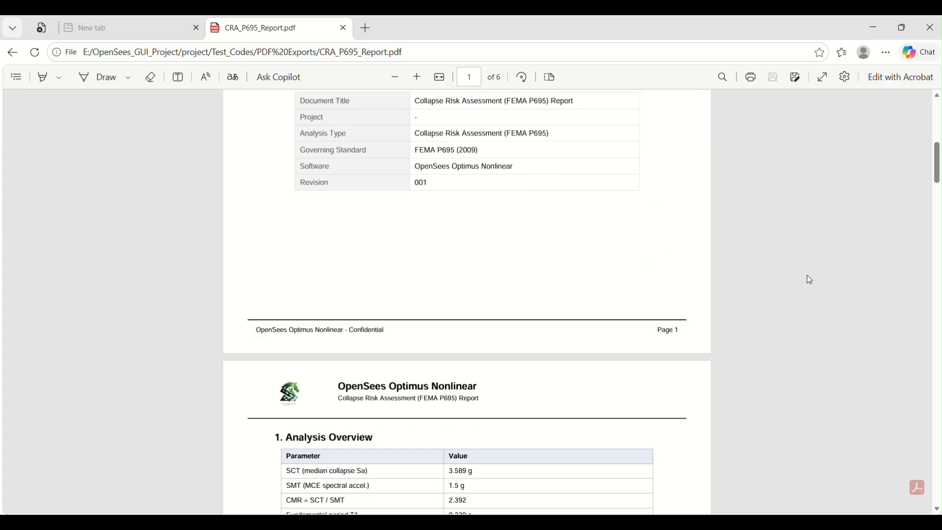
{"action": "scroll", "coordinate": [810, 280], "scroll_direction": "down", "scroll_amount": 14}
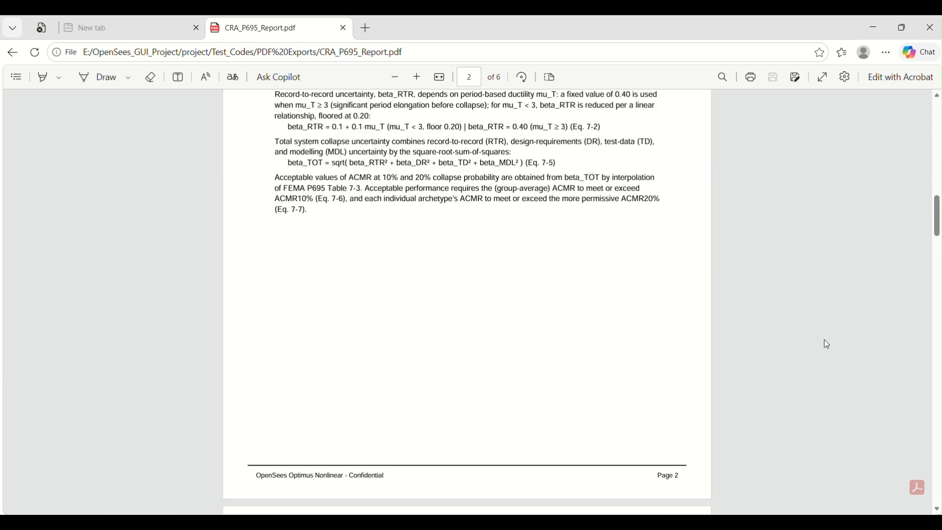
{"action": "scroll", "coordinate": [825, 341], "scroll_direction": "down", "scroll_amount": 12}
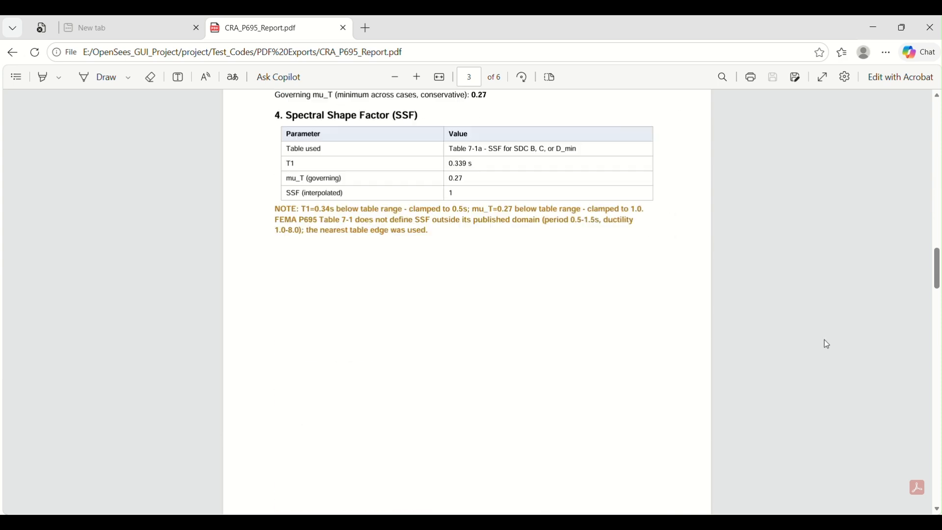
{"action": "scroll", "coordinate": [570, 238], "scroll_direction": "down", "scroll_amount": 10}
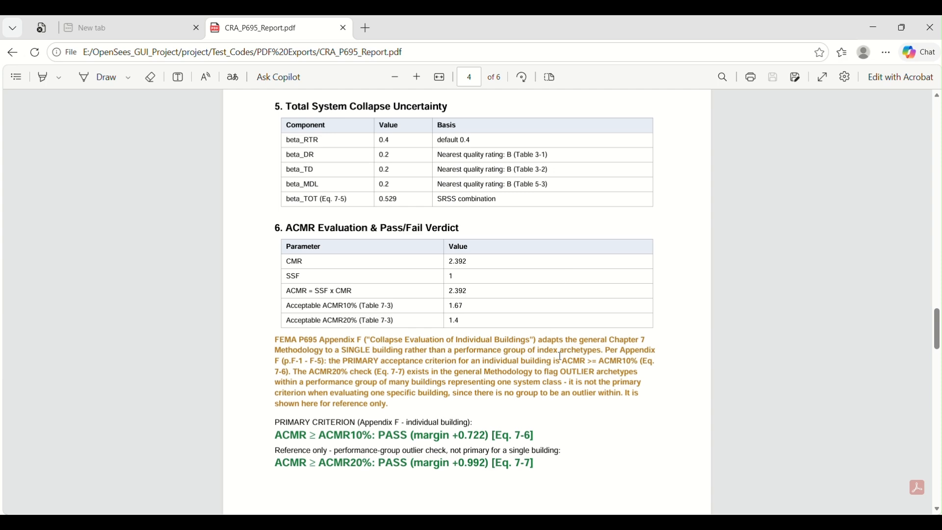
{"action": "scroll", "coordinate": [674, 318], "scroll_direction": "down", "scroll_amount": 15}
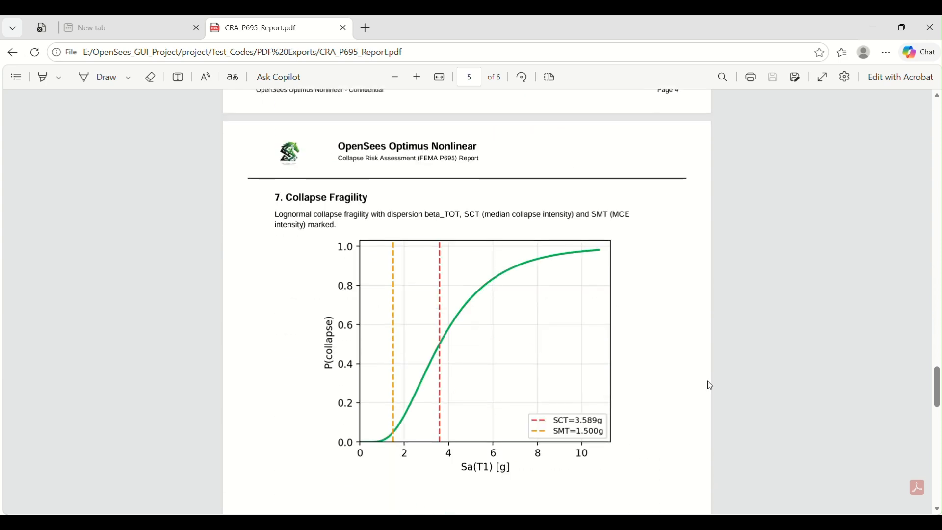
{"action": "scroll", "coordinate": [711, 385], "scroll_direction": "down", "scroll_amount": 3}
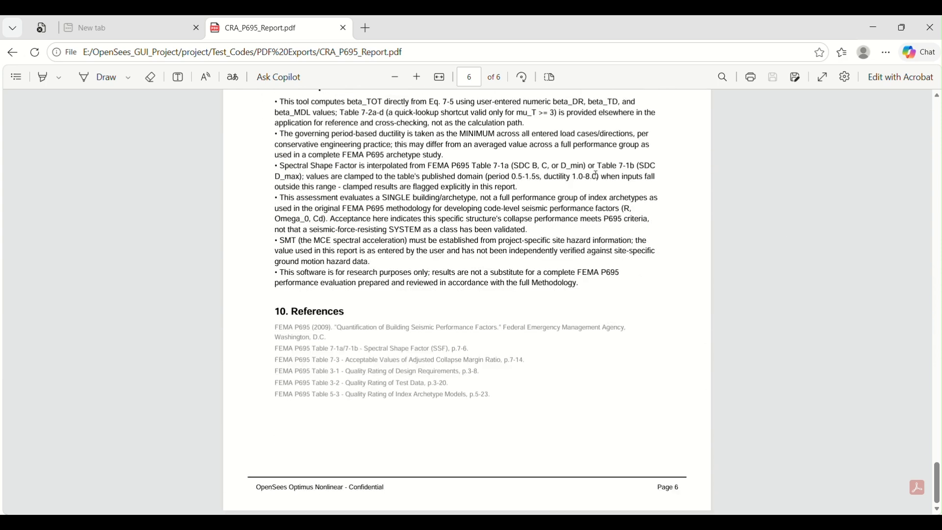
{"action": "scroll", "coordinate": [596, 175], "scroll_direction": "up", "scroll_amount": 5}
{"action": "left_click", "coordinate": [930, 27]}
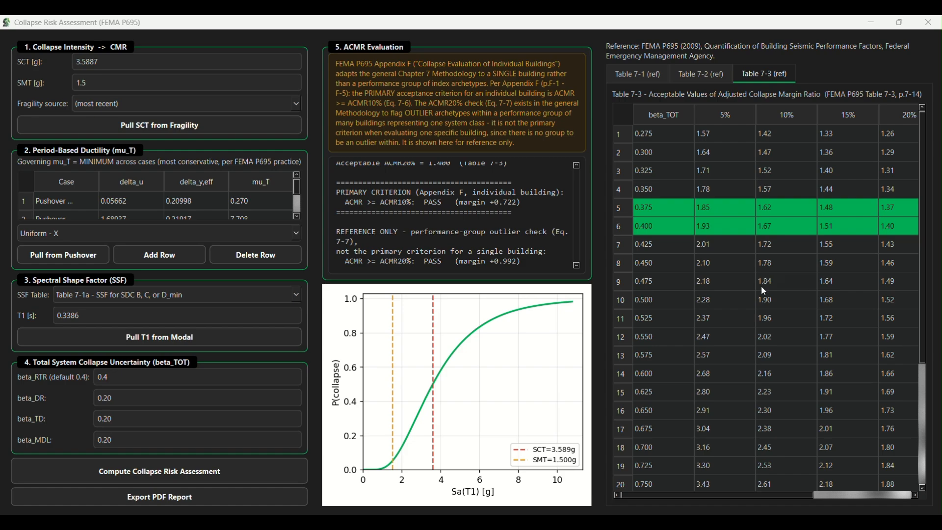